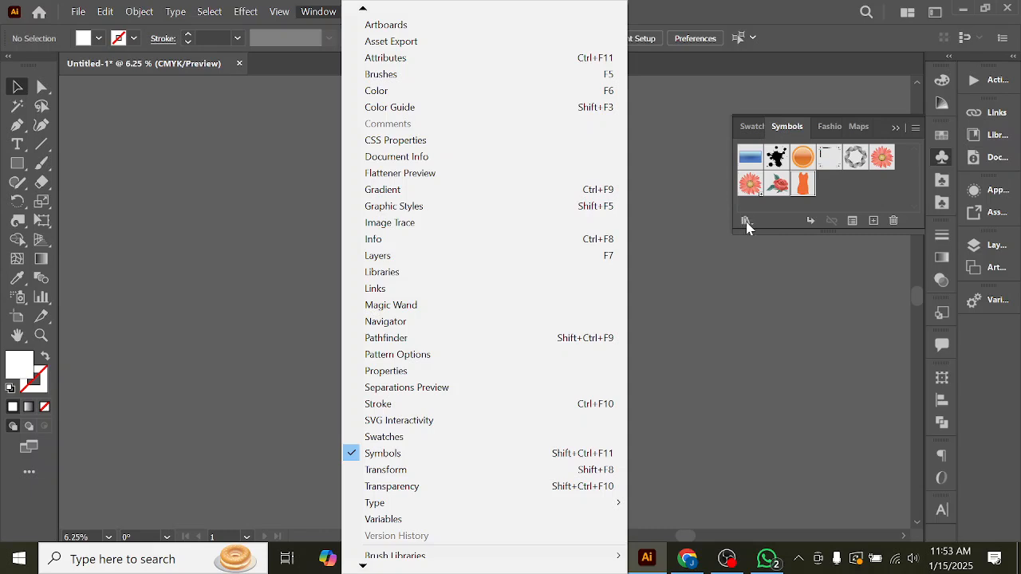
Browse the symbol files available through the Other Library option and close the file dialog without opening one.
{"action": "left_click", "coordinate": [747, 222]}
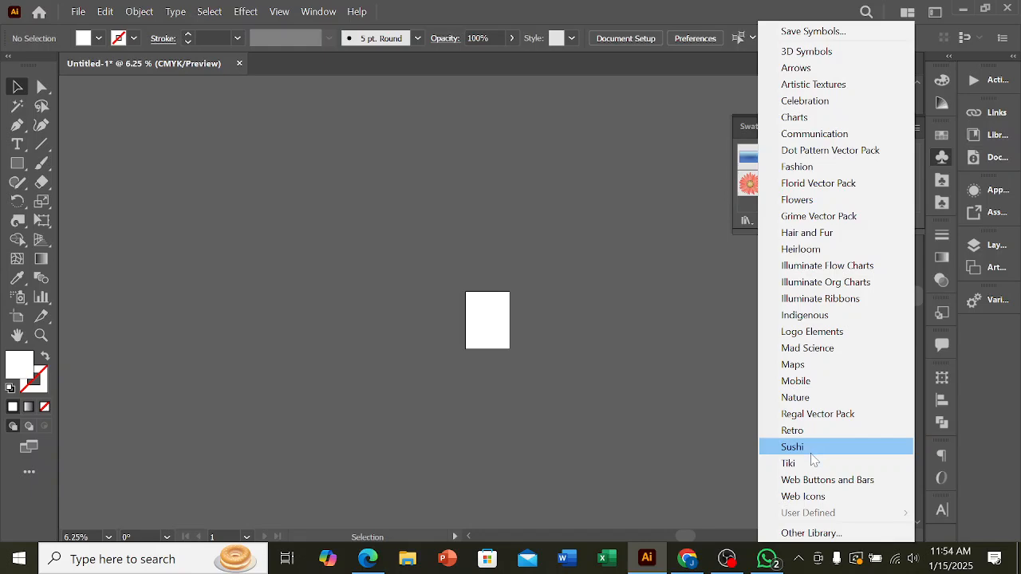
{"action": "left_click", "coordinate": [806, 534]}
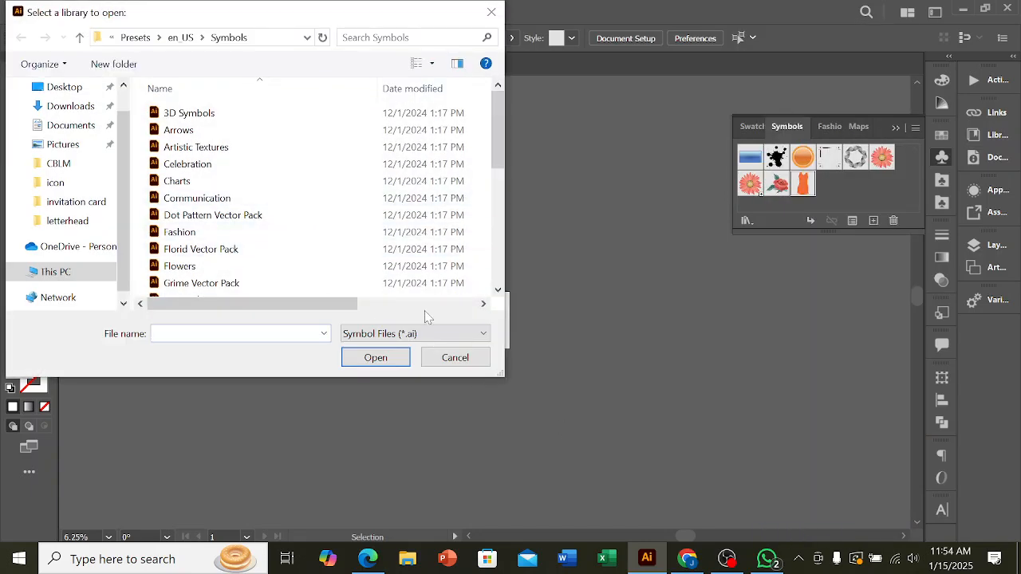
{"action": "scroll", "coordinate": [265, 209], "scroll_direction": "down", "scroll_amount": 5}
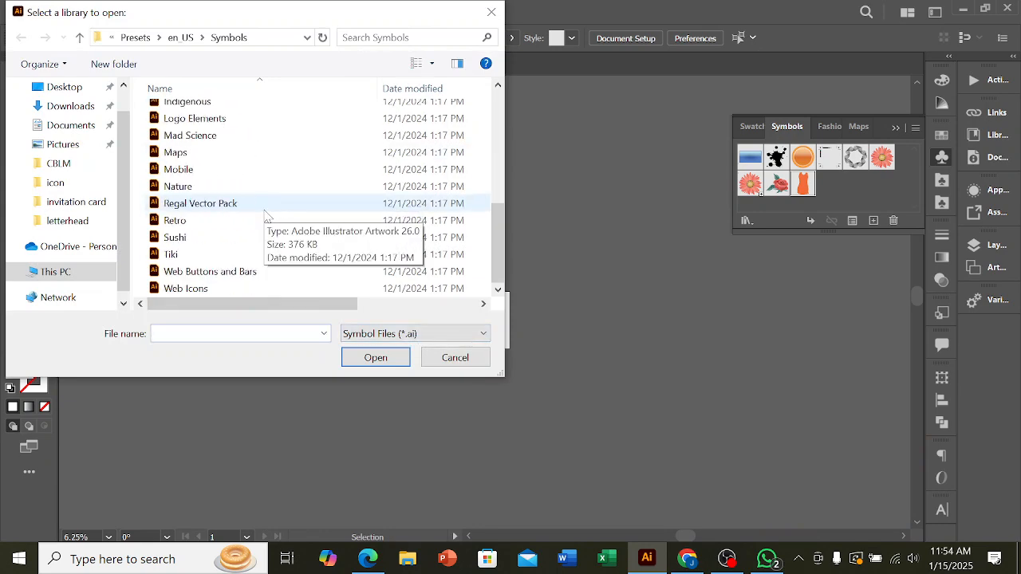
{"action": "scroll", "coordinate": [295, 245], "scroll_direction": "up", "scroll_amount": 4}
{"action": "scroll", "coordinate": [297, 249], "scroll_direction": "up", "scroll_amount": 2}
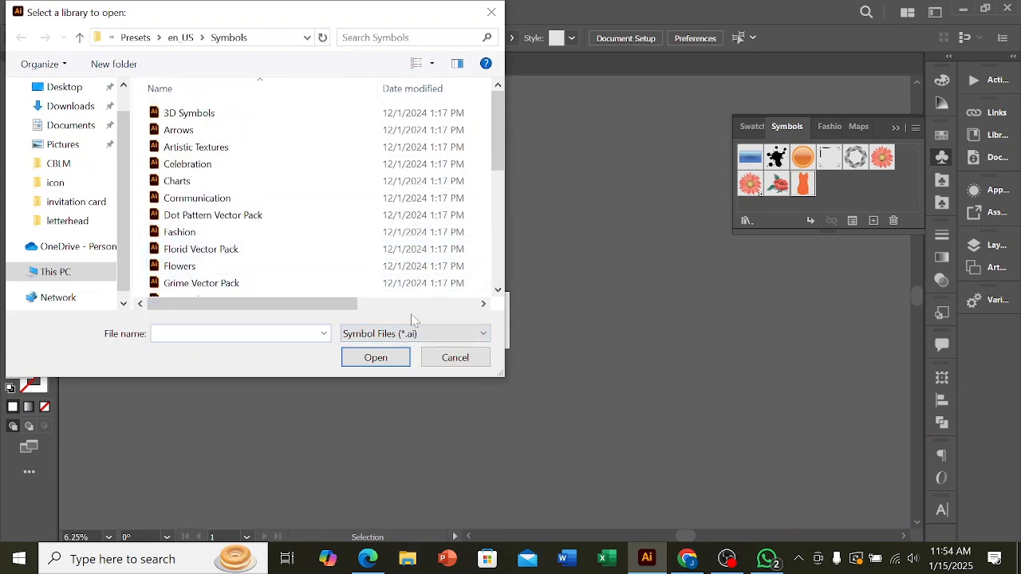
{"action": "left_click", "coordinate": [455, 357]}
Load the Flowers symbol library and place a single Aster on the artboard with the Symbol Sprayer.
{"action": "left_click", "coordinate": [748, 222]}
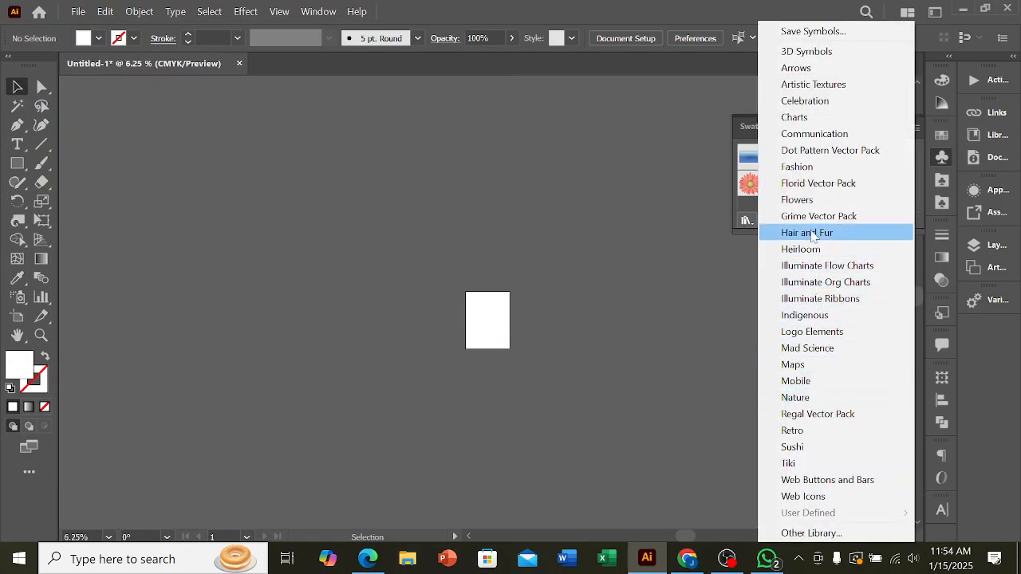
{"action": "left_click", "coordinate": [807, 200]}
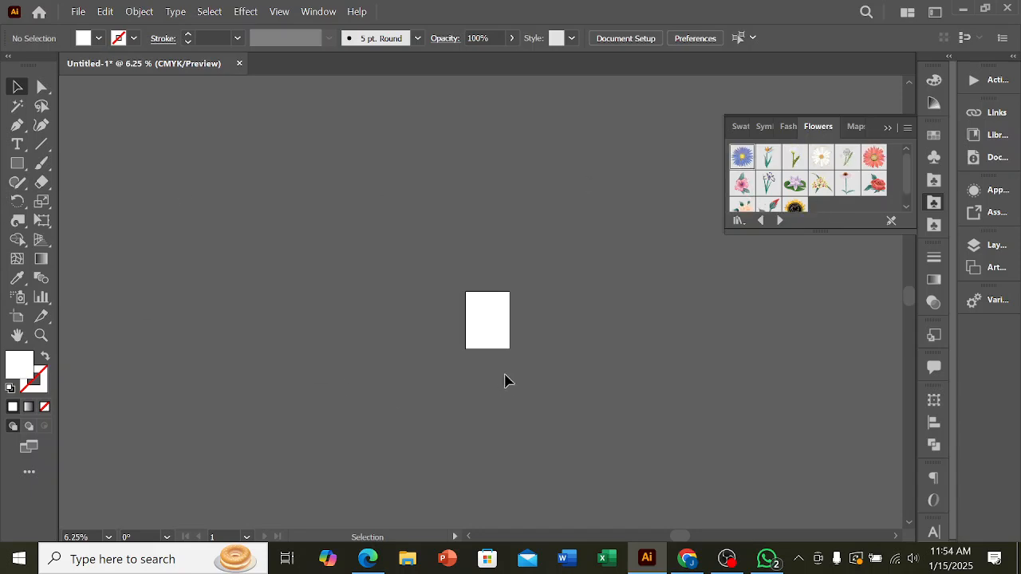
{"action": "scroll", "coordinate": [503, 388], "scroll_direction": "up", "scroll_amount": 8}
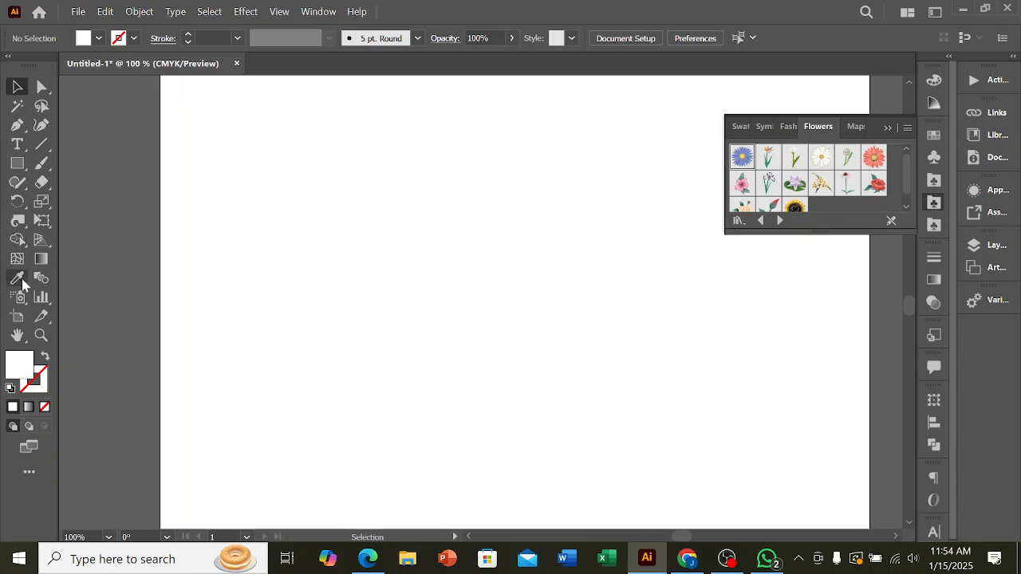
{"action": "left_click", "coordinate": [17, 297]}
{"action": "scroll", "coordinate": [465, 296], "scroll_direction": "down", "scroll_amount": 2}
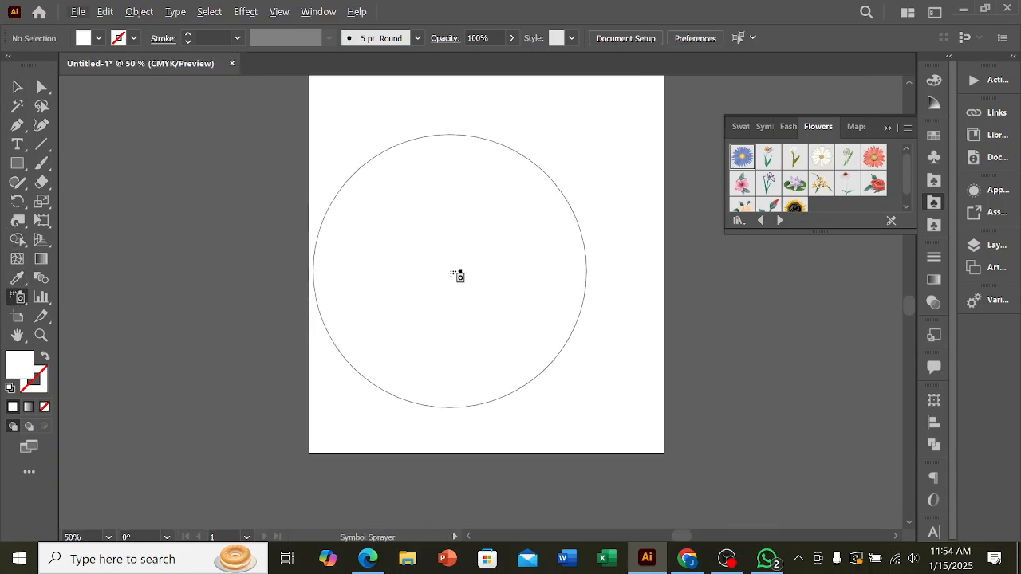
{"action": "left_click", "coordinate": [465, 257]}
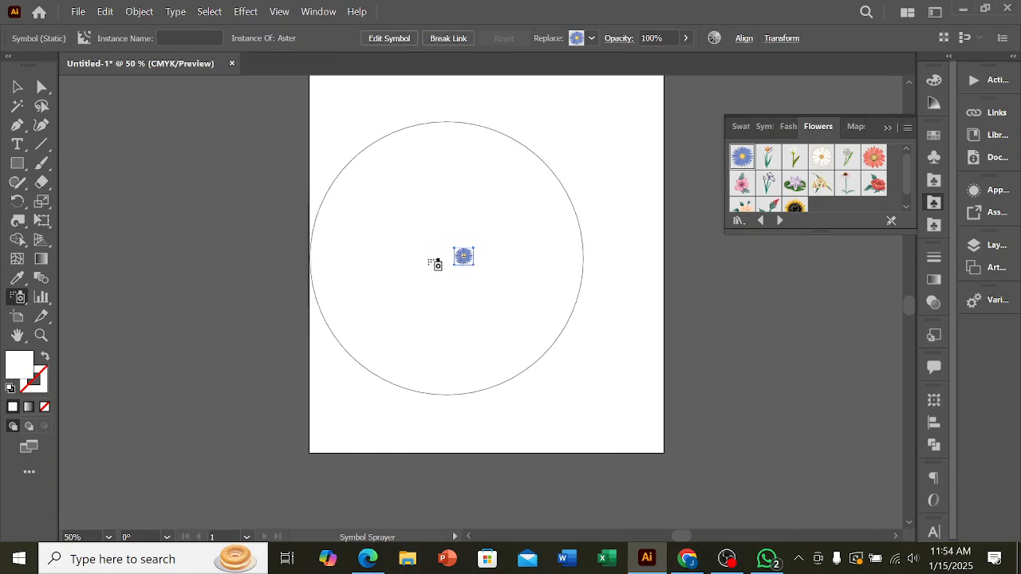
{"action": "left_click", "coordinate": [18, 88]}
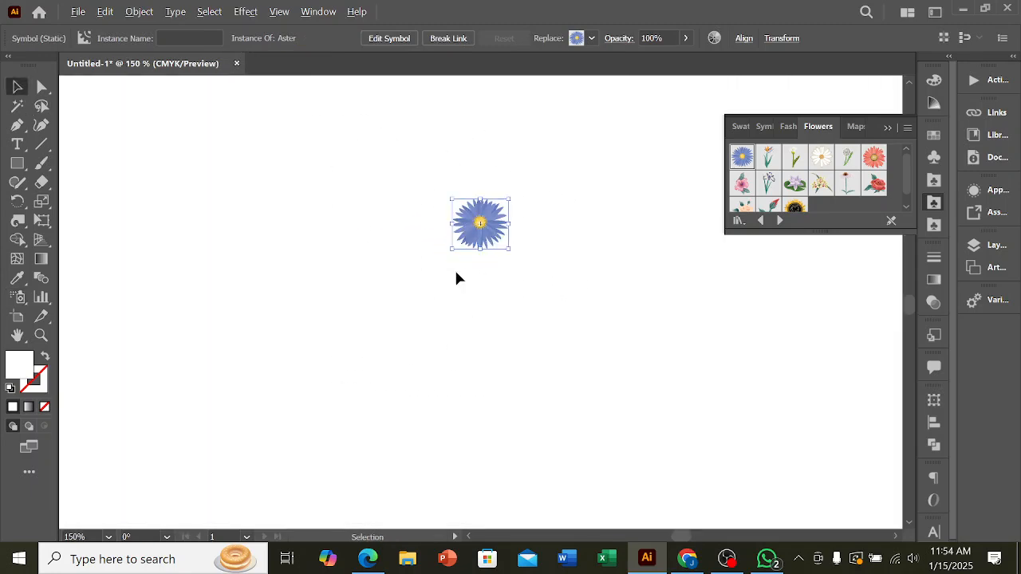
{"action": "scroll", "coordinate": [455, 275], "scroll_direction": "up", "scroll_amount": 4}
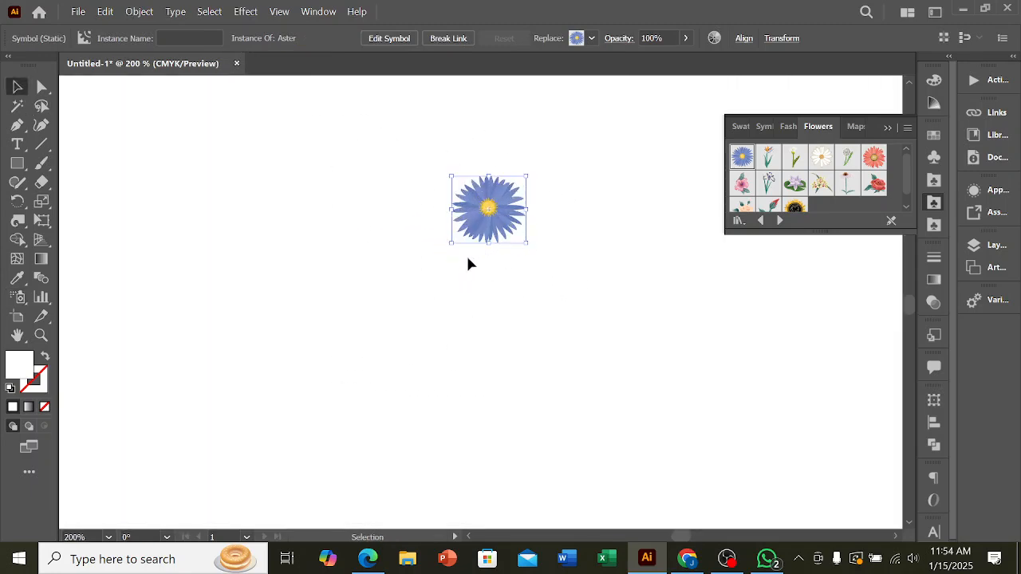
Reduce the Symbol Sprayer's brush diameter until it is only slightly larger than the placed aster.
{"action": "left_click", "coordinate": [18, 296]}
{"action": "key", "text": "bracketleft"}
{"action": "key", "text": "bracketleft"}
{"action": "key", "text": "bracketleft"}
{"action": "key", "text": "bracketleft"}
{"action": "key", "text": "bracketleft"}
{"action": "key", "text": "bracketleft"}
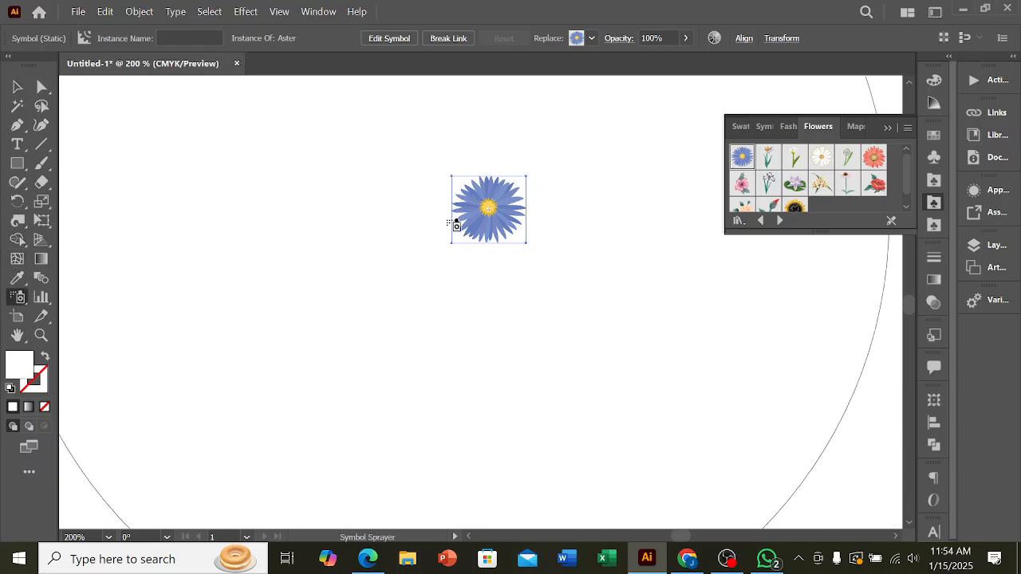
{"action": "key", "text": "bracketleft"}
{"action": "key", "text": "bracketleft"}
{"action": "key", "text": "bracketleft"}
{"action": "key", "text": "bracketleft"}
{"action": "key", "text": "bracketleft"}
{"action": "key", "text": "bracketleft"}
{"action": "key", "text": "bracketleft"}
{"action": "key", "text": "bracketleft"}
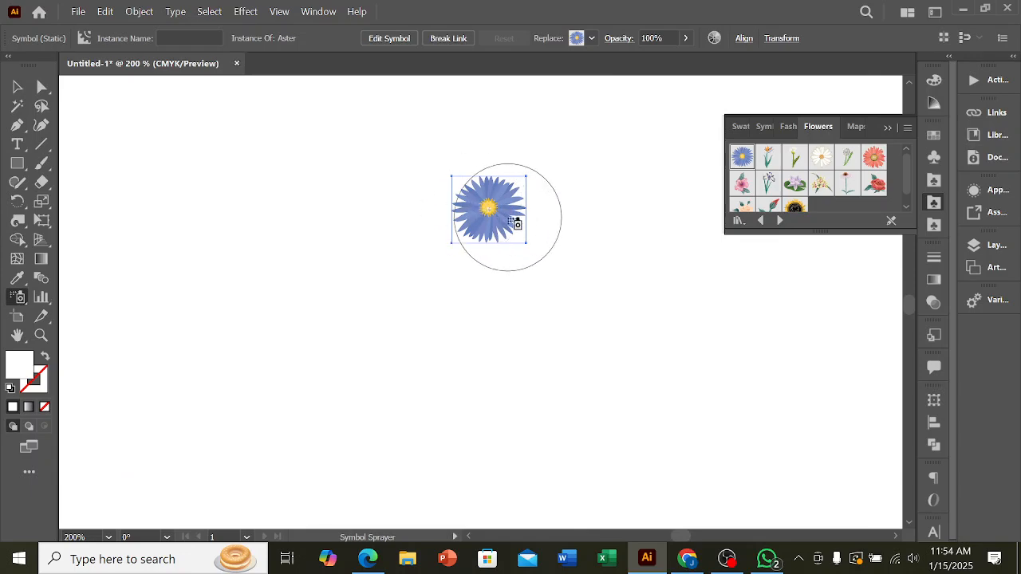
Spray a ring of asters around the single flower and fill its middle with a few more.
{"action": "mouse_move", "coordinate": [483, 205]}
{"action": "left_mouse_down"}
{"action": "mouse_move", "coordinate": [551, 229]}
{"action": "mouse_move", "coordinate": [482, 240]}
{"action": "mouse_move", "coordinate": [482, 209]}
{"action": "left_mouse_up"}
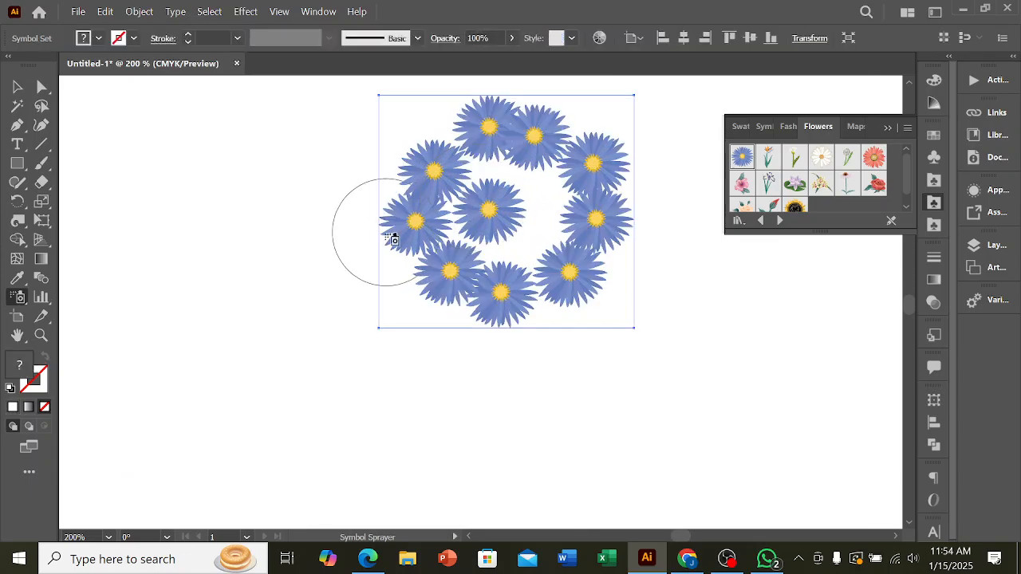
{"action": "scroll", "coordinate": [390, 235], "scroll_direction": "down", "scroll_amount": 2}
{"action": "left_click", "coordinate": [464, 226]}
{"action": "left_click", "coordinate": [449, 234]}
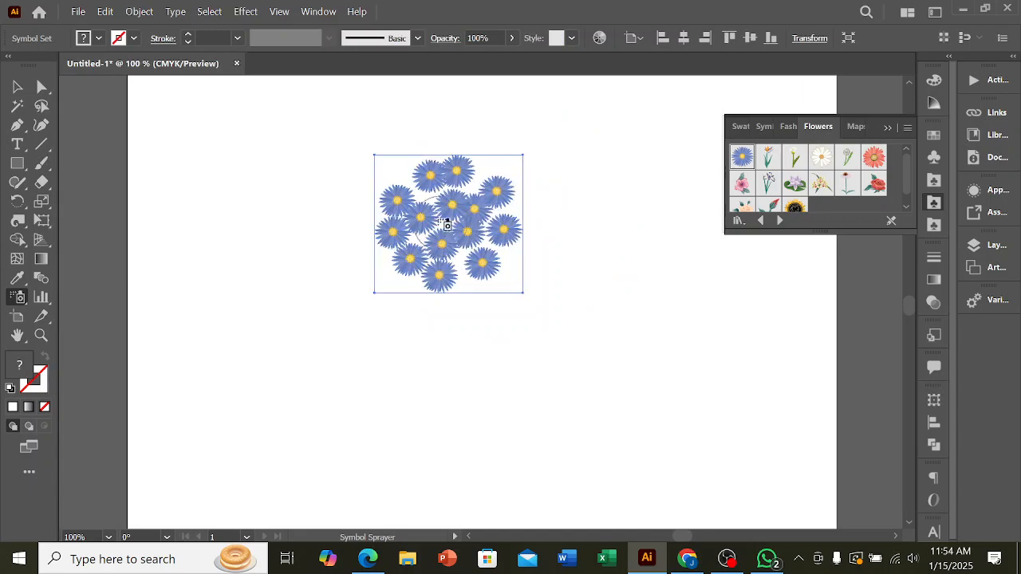
{"action": "left_click", "coordinate": [438, 213]}
{"action": "scroll", "coordinate": [505, 269], "scroll_direction": "down", "scroll_amount": 2}
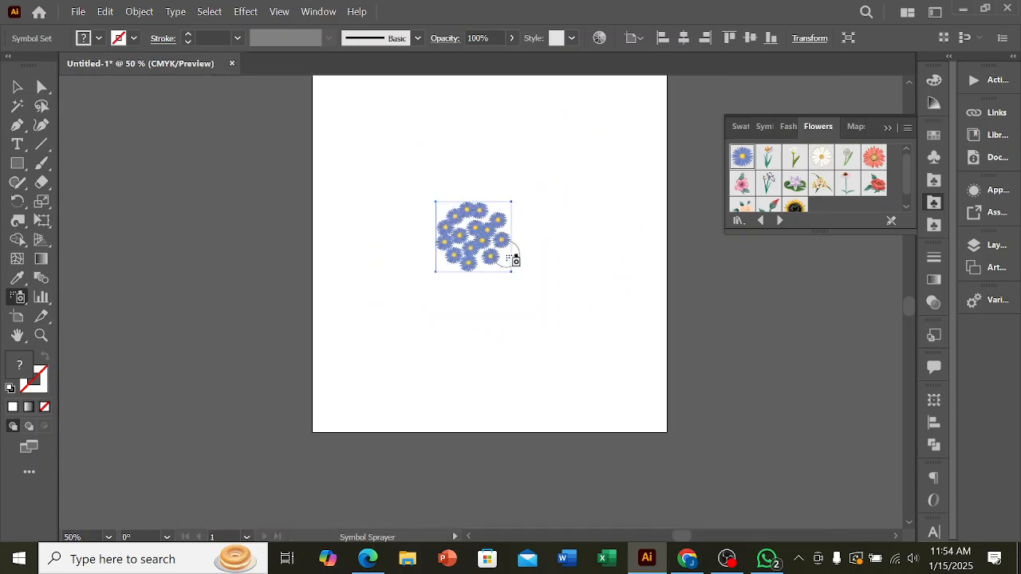
{"action": "scroll", "coordinate": [509, 255], "scroll_direction": "up", "scroll_amount": 1}
Undo the trial cluster of sprayed asters.
{"action": "key", "text": "ctrl+z"}
{"action": "key", "text": "ctrl+z"}
{"action": "key", "text": "ctrl+z"}
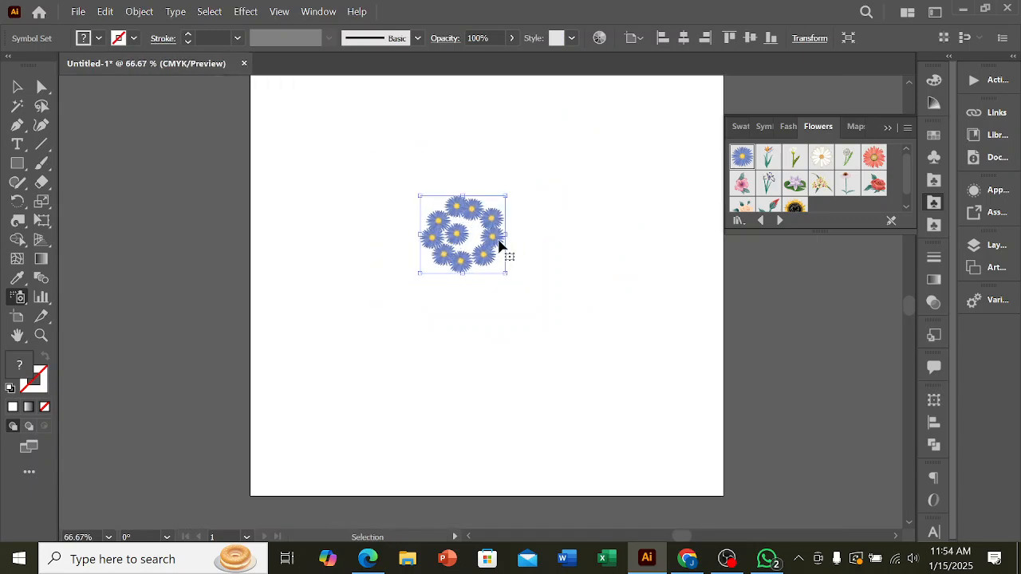
{"action": "left_click_drag", "start_coordinate": [478, 236], "coordinate": [481, 240]}
{"action": "key", "text": "ctrl+z"}
{"action": "key", "text": "ctrl+z"}
Spray asters in loose rows across a wide area of the artboard, filling the gaps with single flowers.
{"action": "scroll", "coordinate": [481, 249], "scroll_direction": "up", "scroll_amount": 2}
{"action": "mouse_move", "coordinate": [482, 240]}
{"action": "left_mouse_down"}
{"action": "mouse_move", "coordinate": [581, 255]}
{"action": "mouse_move", "coordinate": [365, 312]}
{"action": "mouse_move", "coordinate": [492, 311]}
{"action": "mouse_move", "coordinate": [615, 358]}
{"action": "mouse_move", "coordinate": [412, 358]}
{"action": "mouse_move", "coordinate": [276, 312]}
{"action": "mouse_move", "coordinate": [410, 349]}
{"action": "mouse_move", "coordinate": [553, 367]}
{"action": "left_mouse_up"}
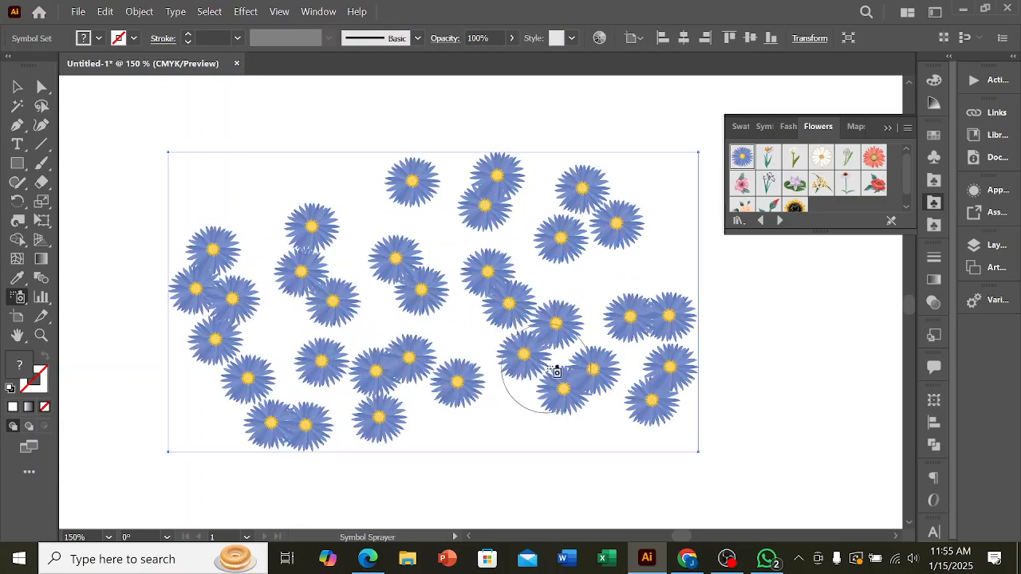
{"action": "mouse_move", "coordinate": [604, 278]}
{"action": "left_mouse_down"}
{"action": "mouse_move", "coordinate": [541, 296]}
{"action": "mouse_move", "coordinate": [509, 293]}
{"action": "left_mouse_up"}
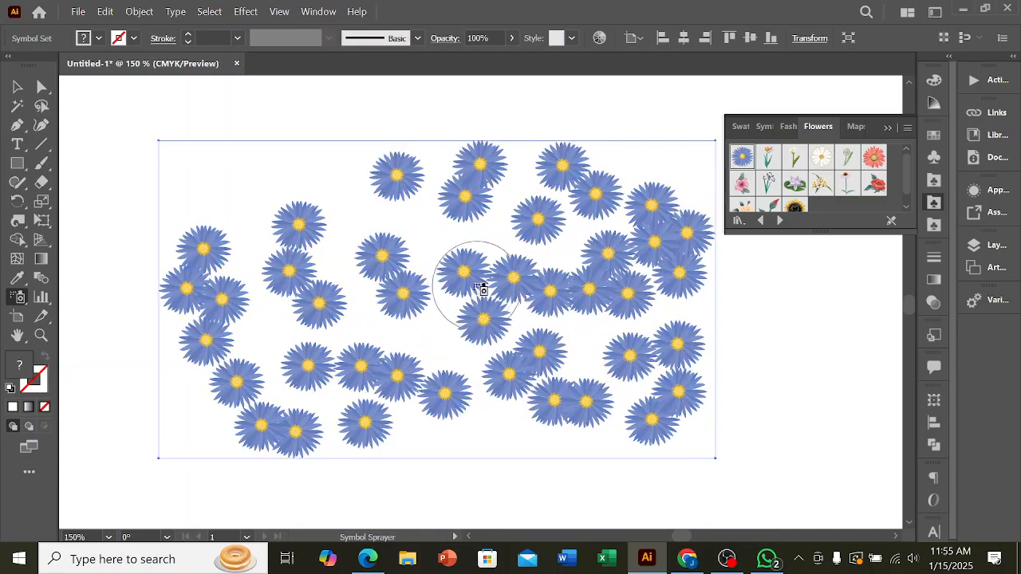
{"action": "left_click", "coordinate": [404, 339]}
{"action": "left_click", "coordinate": [440, 331]}
{"action": "left_click", "coordinate": [488, 358]}
{"action": "left_click", "coordinate": [489, 238]}
{"action": "left_click", "coordinate": [443, 238]}
{"action": "left_click", "coordinate": [296, 173]}
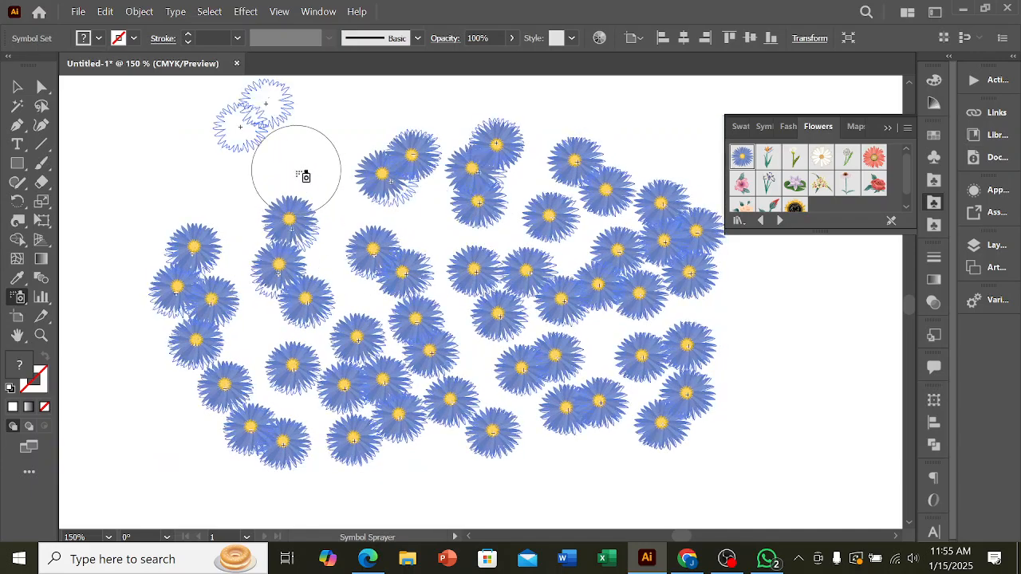
Undo the scattered aster spray back to the single placed flower.
{"action": "key", "text": "ctrl+z"}
{"action": "key", "text": "ctrl+z"}
{"action": "key", "text": "ctrl+z"}
{"action": "key", "text": "ctrl+z"}
{"action": "key", "text": "ctrl+z"}
{"action": "key", "text": "ctrl+z"}
{"action": "key", "text": "ctrl+z"}
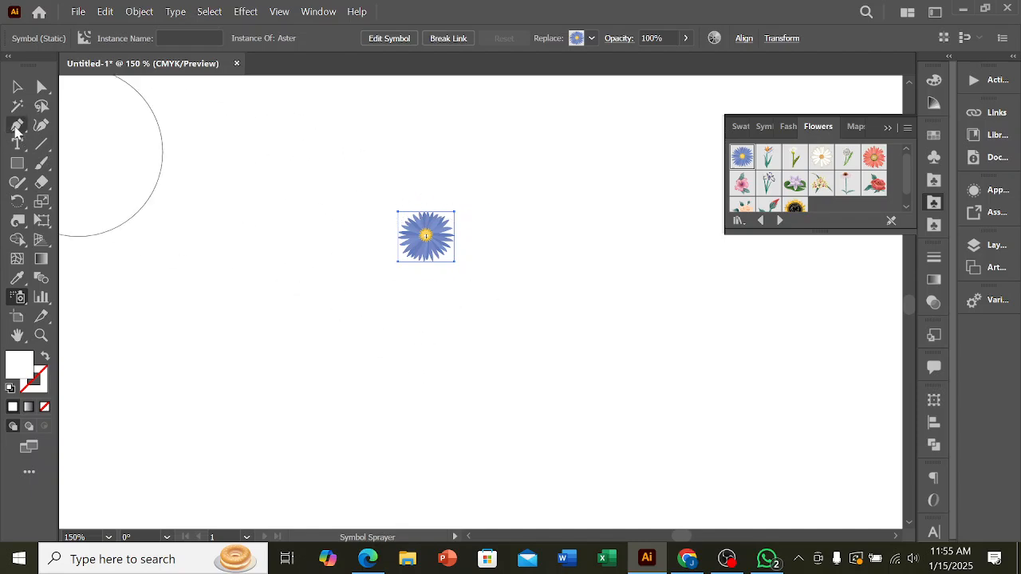
Enlarge the aster proportionally to about 178 by 159 pt and move it slightly down and to the left.
{"action": "left_click", "coordinate": [17, 86]}
{"action": "left_click_drag", "start_coordinate": [456, 259], "coordinate": [582, 381]}
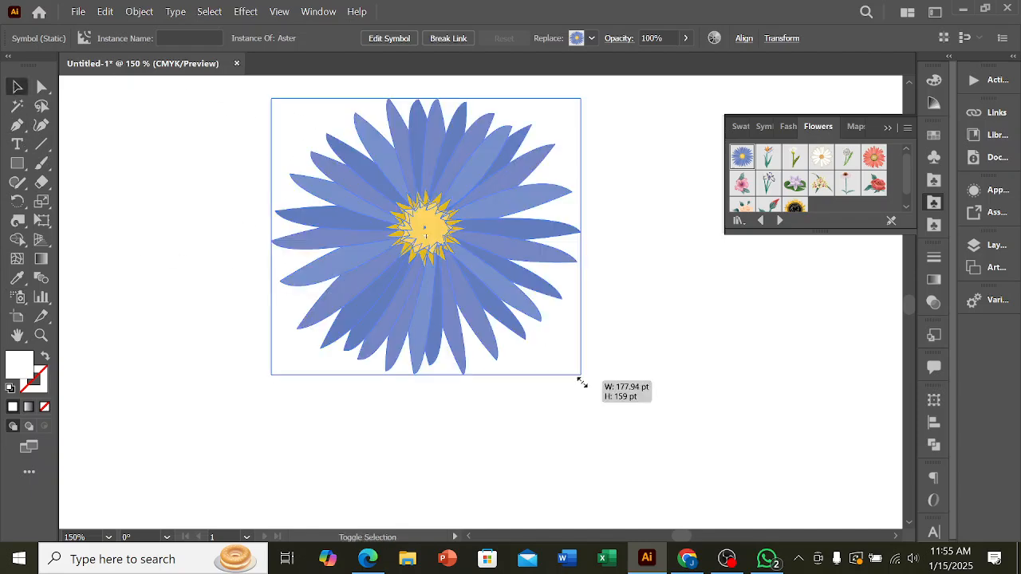
{"action": "left_click_drag", "start_coordinate": [474, 308], "coordinate": [447, 351]}
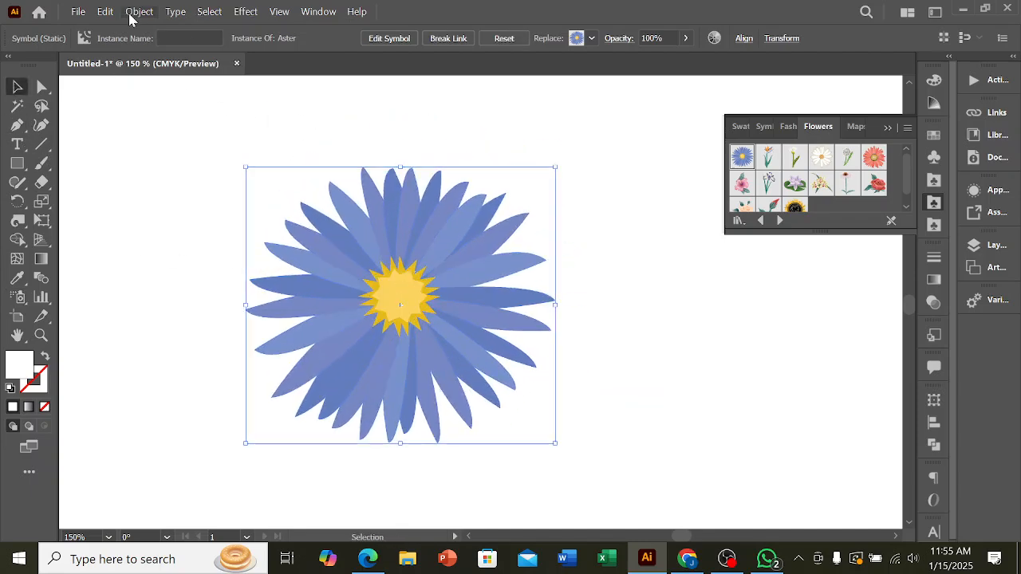
Expand the aster symbol into editable artwork with the Object and Fill options enabled.
{"action": "left_click", "coordinate": [131, 12]}
{"action": "left_click", "coordinate": [204, 183]}
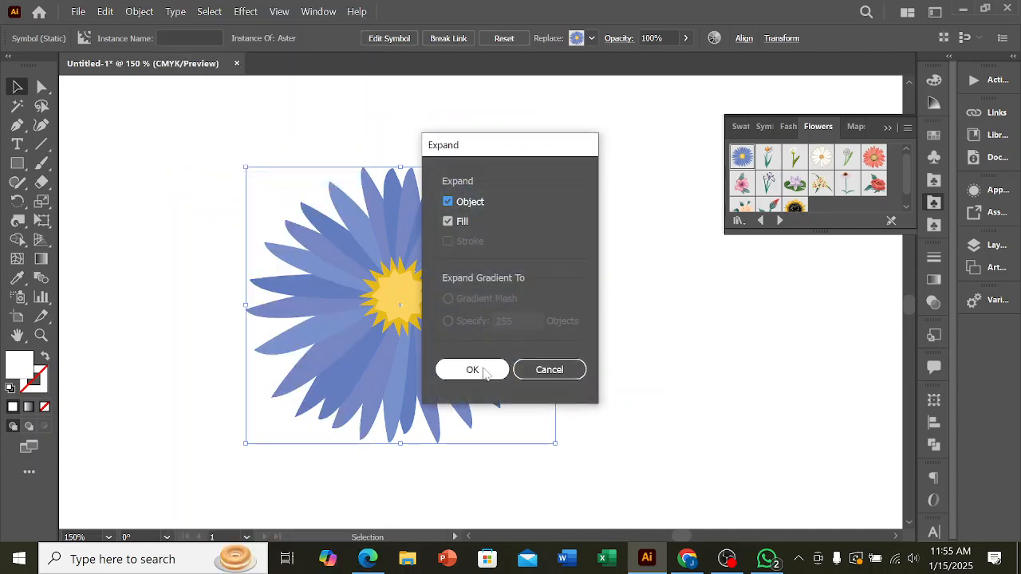
{"action": "left_click", "coordinate": [476, 368]}
Display the document's symbols and undo a trial move of the expanded petals away from the yellow center.
{"action": "left_click", "coordinate": [677, 333]}
{"action": "left_click_drag", "start_coordinate": [448, 336], "coordinate": [712, 192]}
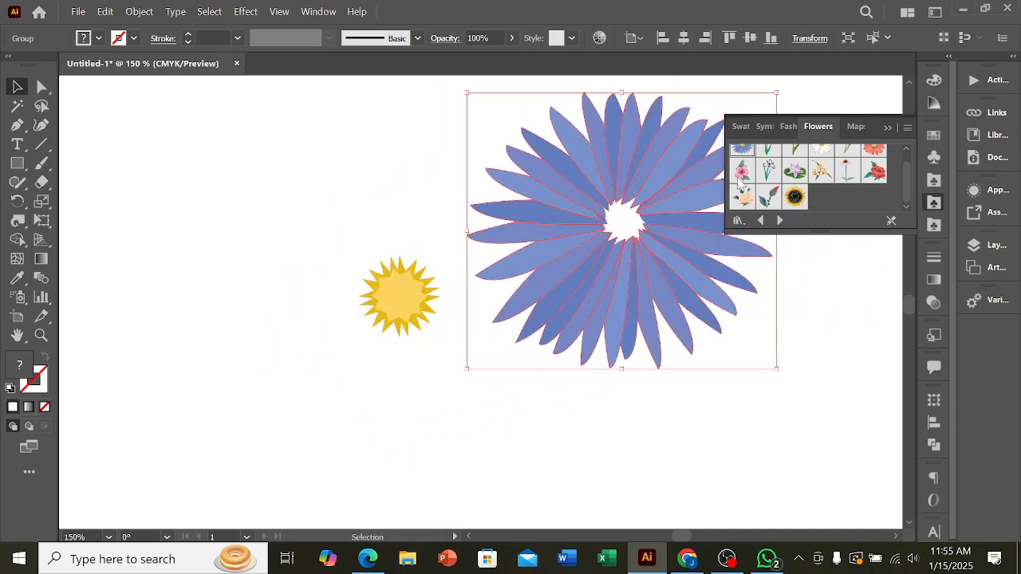
{"action": "left_click", "coordinate": [763, 129]}
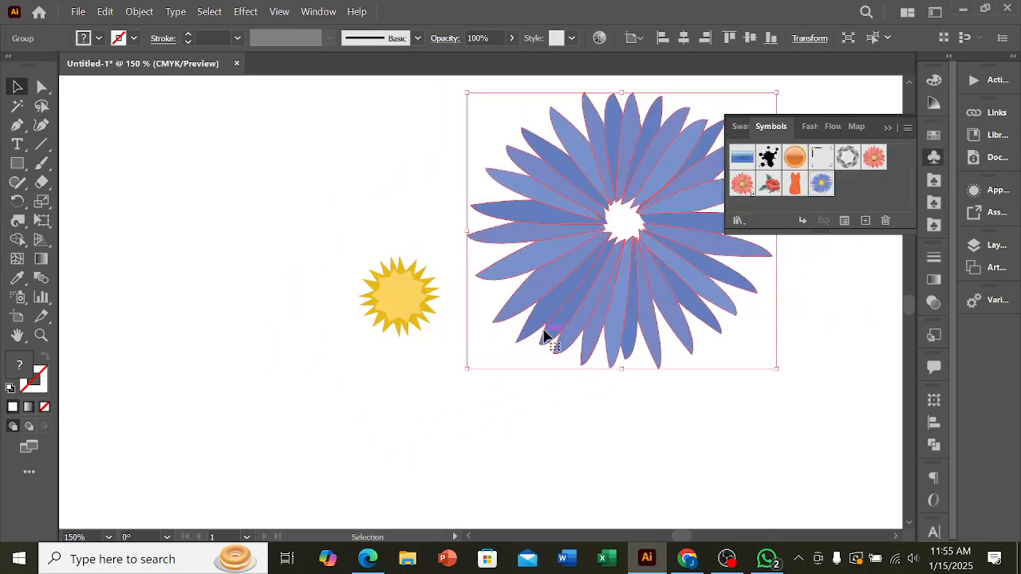
{"action": "key", "text": "ctrl+z"}
Group the flower's petals and center and save the group as the dynamic Movie Clip symbol "New Symbol 1".
{"action": "left_click", "coordinate": [654, 390]}
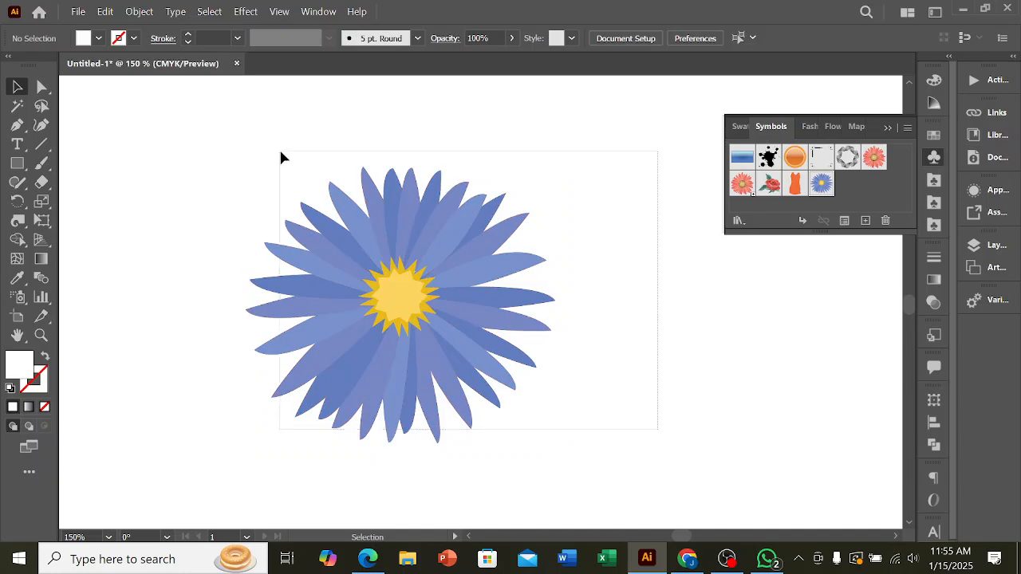
{"action": "left_click_drag", "start_coordinate": [279, 157], "coordinate": [284, 170]}
{"action": "key", "text": "ctrl+g"}
{"action": "left_click_drag", "start_coordinate": [362, 319], "coordinate": [848, 185]}
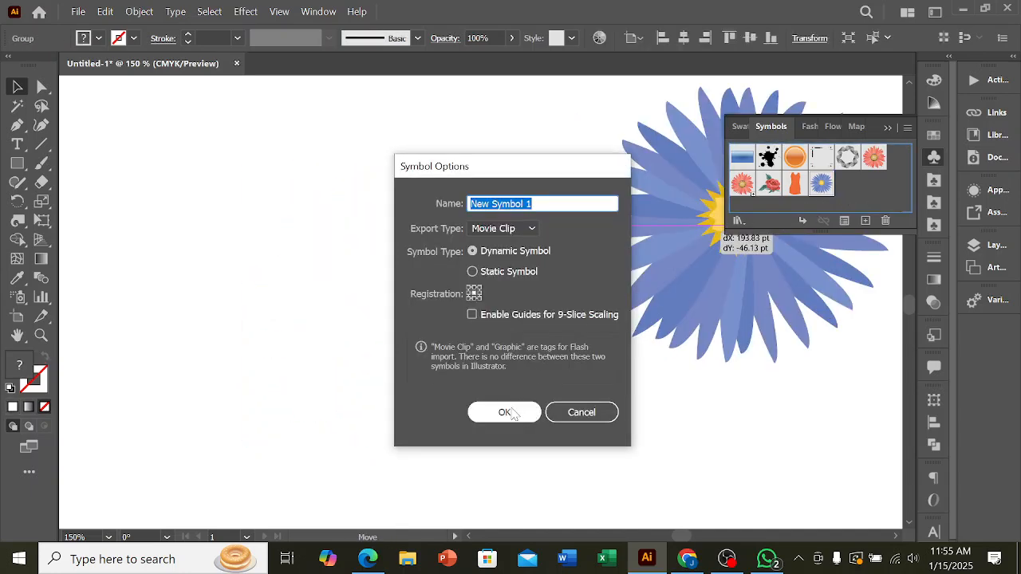
{"action": "left_click", "coordinate": [511, 412]}
Delete the large flower from the artboard and try a spray stroke of the new flower symbol.
{"action": "scroll", "coordinate": [490, 296], "scroll_direction": "down", "scroll_amount": 2}
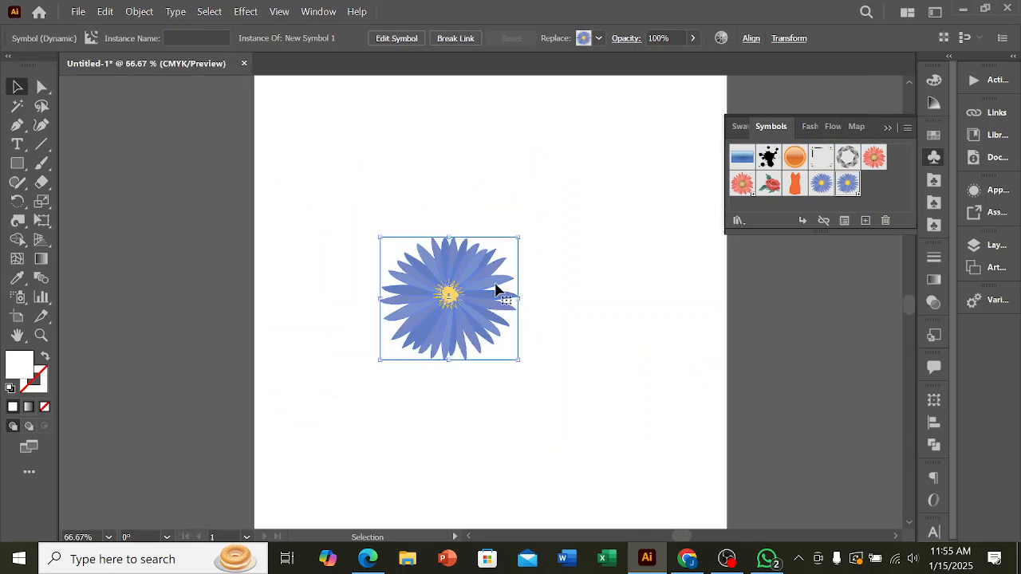
{"action": "key", "text": "Delete"}
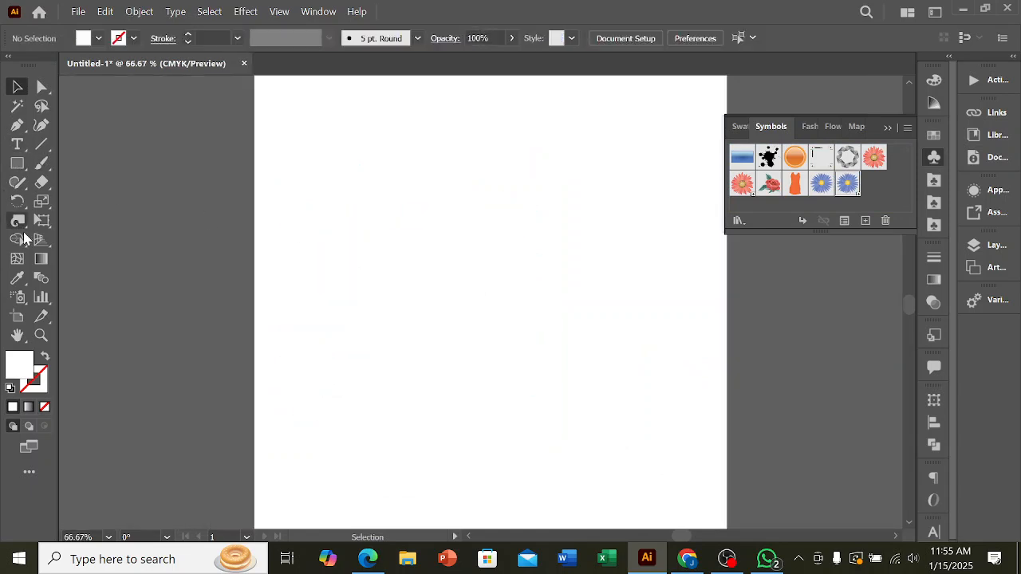
{"action": "left_click", "coordinate": [21, 299]}
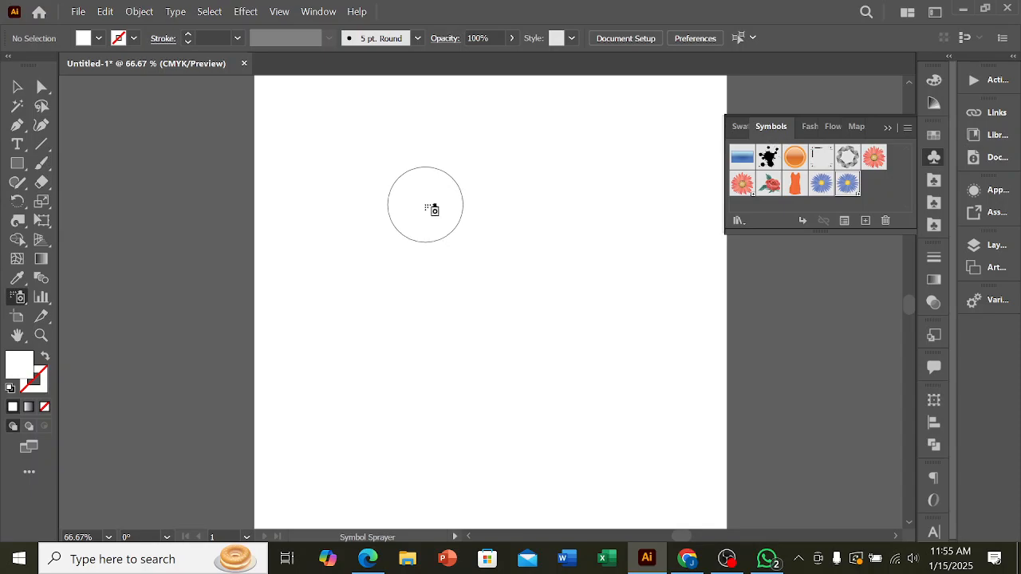
{"action": "mouse_move", "coordinate": [355, 374]}
{"action": "left_mouse_down"}
{"action": "mouse_move", "coordinate": [394, 226]}
{"action": "mouse_move", "coordinate": [435, 159]}
{"action": "mouse_move", "coordinate": [587, 368]}
{"action": "left_mouse_up"}
{"action": "key", "text": "ctrl+z"}
Spray the new flower symbol along two slanted strokes and a crossbar to form a large letter A.
{"action": "key", "text": "ctrl+minus"}
{"action": "key", "text": "ctrl+minus"}
{"action": "key", "text": "ctrl+minus"}
{"action": "mouse_move", "coordinate": [477, 215]}
{"action": "left_mouse_down"}
{"action": "mouse_move", "coordinate": [479, 189]}
{"action": "mouse_move", "coordinate": [408, 351]}
{"action": "left_mouse_up"}
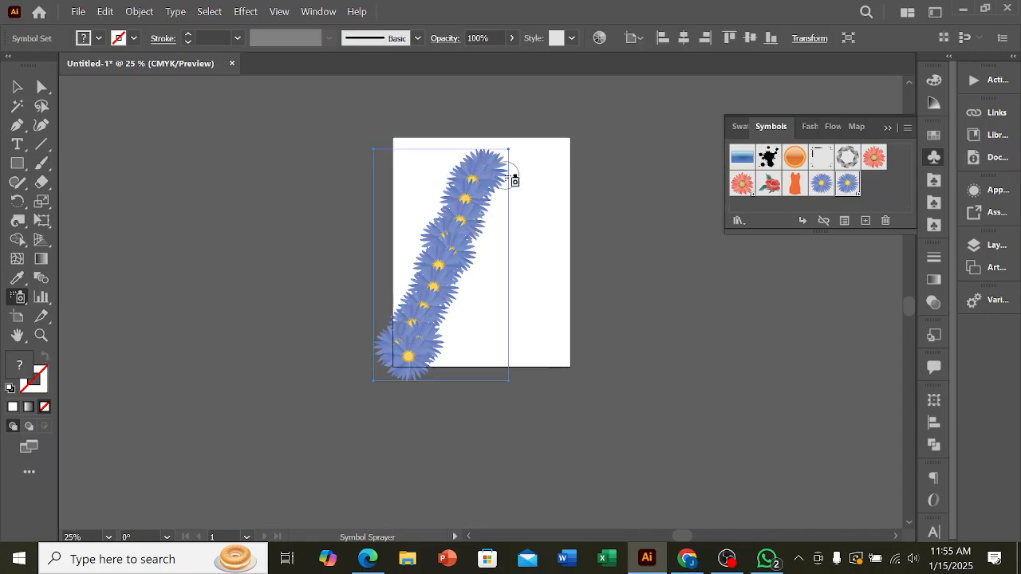
{"action": "mouse_move", "coordinate": [499, 166]}
{"action": "left_mouse_down"}
{"action": "mouse_move", "coordinate": [560, 366]}
{"action": "mouse_move", "coordinate": [560, 346]}
{"action": "left_mouse_up"}
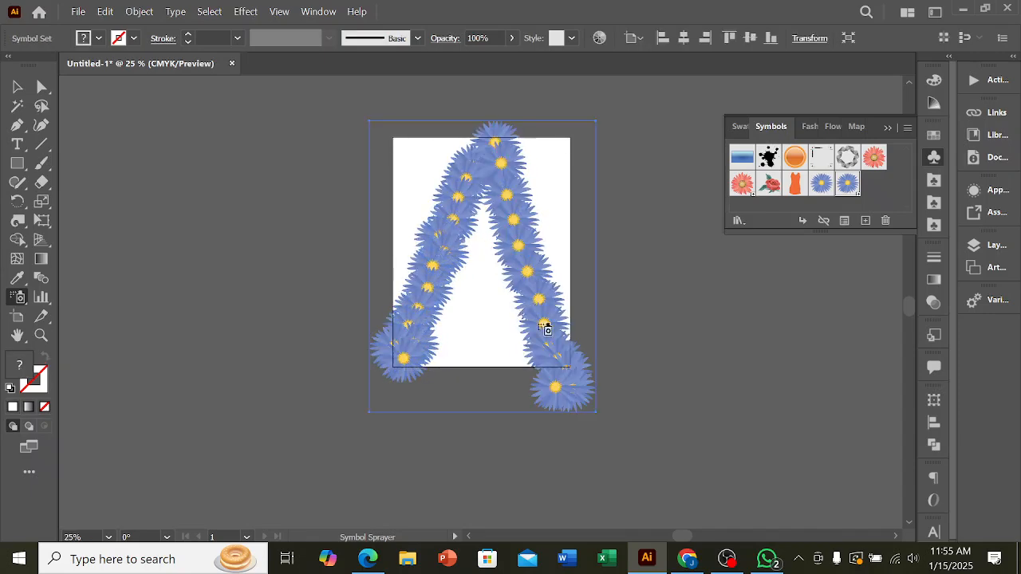
{"action": "mouse_move", "coordinate": [443, 296]}
{"action": "left_mouse_down"}
{"action": "mouse_move", "coordinate": [435, 291]}
{"action": "mouse_move", "coordinate": [568, 291]}
{"action": "left_mouse_up"}
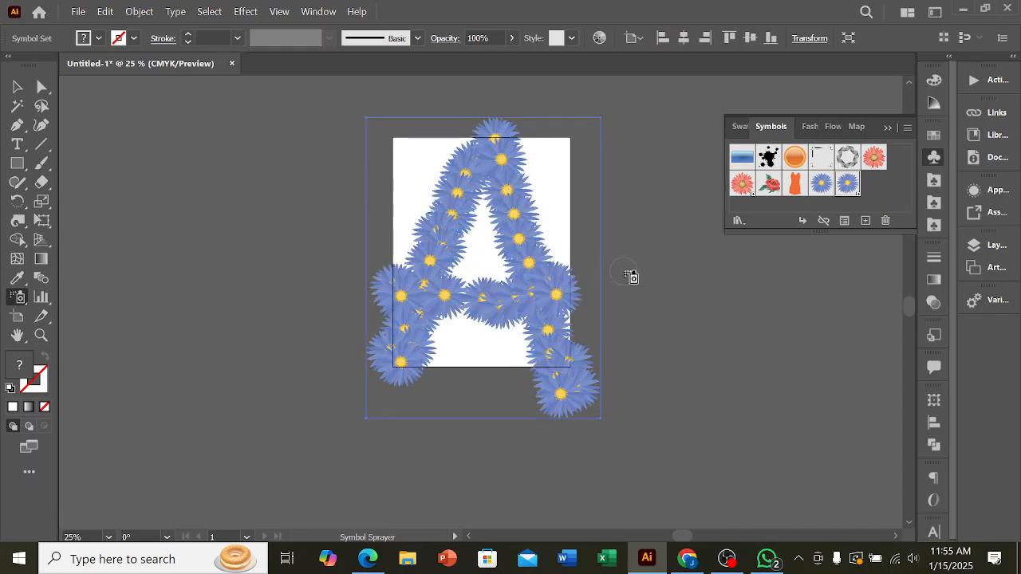
Spray a letter B of flowers beside the letter A, with a vertical stem and two bowls.
{"action": "key", "text": "ctrl+minus"}
{"action": "left_click_drag", "start_coordinate": [668, 181], "coordinate": [679, 363]}
{"action": "left_click_drag", "start_coordinate": [683, 288], "coordinate": [530, 288]}
{"action": "mouse_move", "coordinate": [520, 182]}
{"action": "left_mouse_down"}
{"action": "mouse_move", "coordinate": [511, 237]}
{"action": "mouse_move", "coordinate": [519, 166]}
{"action": "mouse_move", "coordinate": [574, 170]}
{"action": "mouse_move", "coordinate": [605, 202]}
{"action": "mouse_move", "coordinate": [586, 230]}
{"action": "mouse_move", "coordinate": [526, 249]}
{"action": "mouse_move", "coordinate": [635, 276]}
{"action": "mouse_move", "coordinate": [646, 314]}
{"action": "mouse_move", "coordinate": [597, 339]}
{"action": "mouse_move", "coordinate": [537, 351]}
{"action": "mouse_move", "coordinate": [587, 346]}
{"action": "mouse_move", "coordinate": [649, 316]}
{"action": "mouse_move", "coordinate": [650, 280]}
{"action": "mouse_move", "coordinate": [565, 245]}
{"action": "left_mouse_up"}
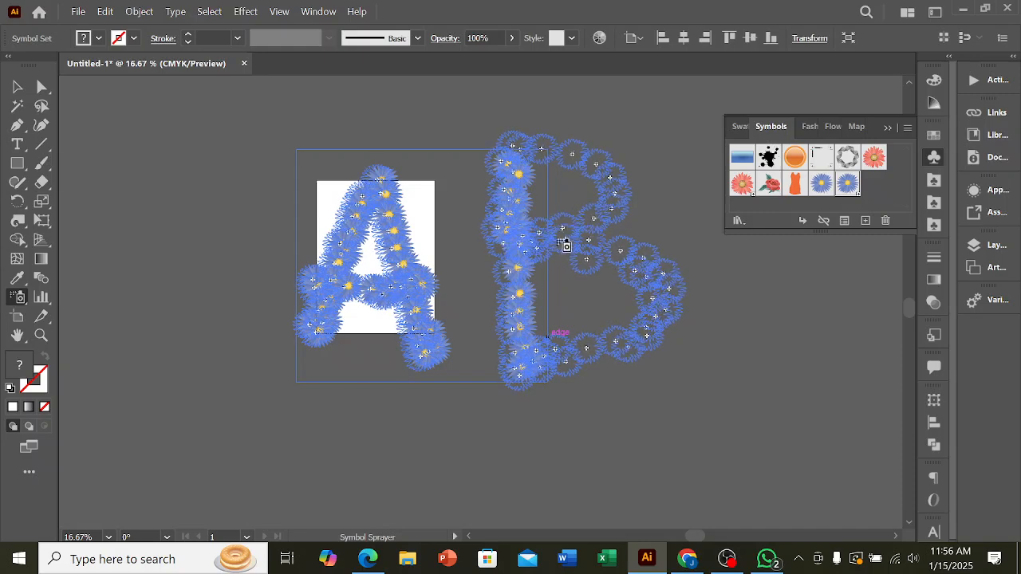
Undo the two sprayed bowls of the letter B so that only its vertical stem stays.
{"action": "left_click_drag", "start_coordinate": [505, 276], "coordinate": [500, 269]}
{"action": "scroll", "coordinate": [499, 268], "scroll_direction": "down", "scroll_amount": 2}
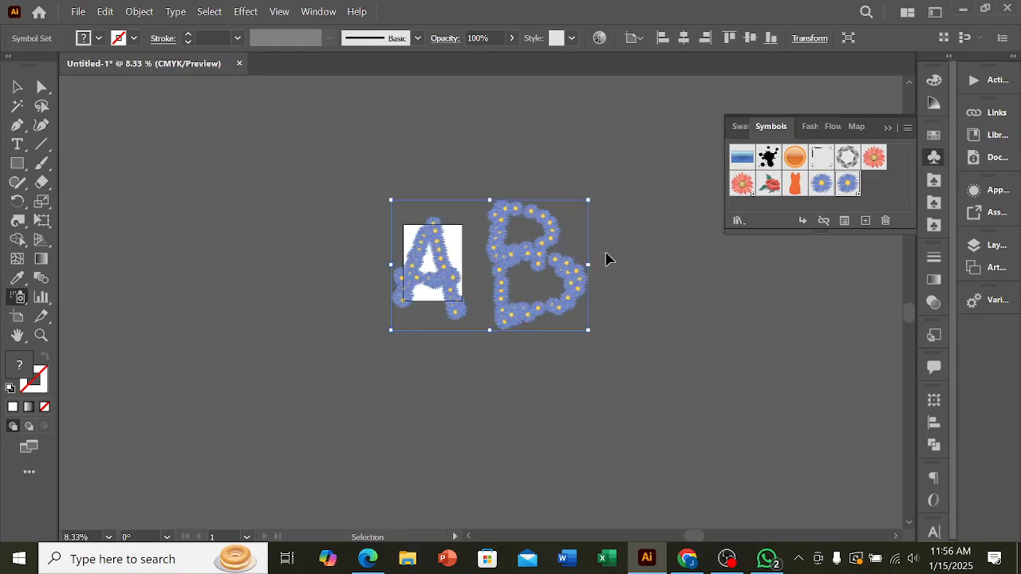
{"action": "key", "text": "ctrl+z"}
{"action": "key", "text": "ctrl+z"}
{"action": "scroll", "coordinate": [551, 255], "scroll_direction": "up", "scroll_amount": 5}
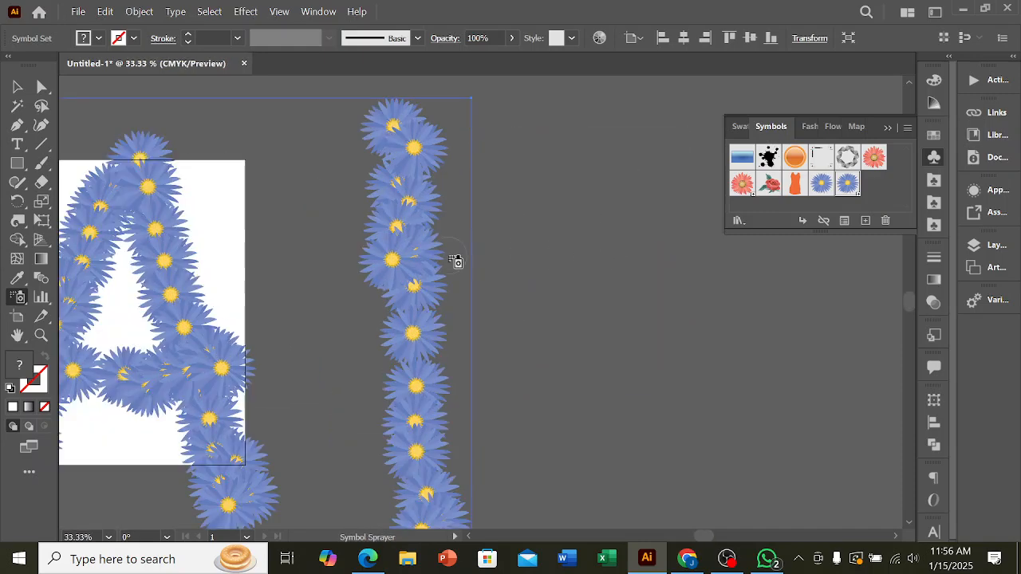
Try spraying a short downward stroke of flowers to the right of the letter B's stem.
{"action": "scroll", "coordinate": [590, 239], "scroll_direction": "down", "scroll_amount": 3}
{"action": "mouse_move", "coordinate": [605, 231]}
{"action": "left_mouse_down"}
{"action": "mouse_move", "coordinate": [629, 358]}
{"action": "mouse_move", "coordinate": [595, 338]}
{"action": "left_mouse_up"}
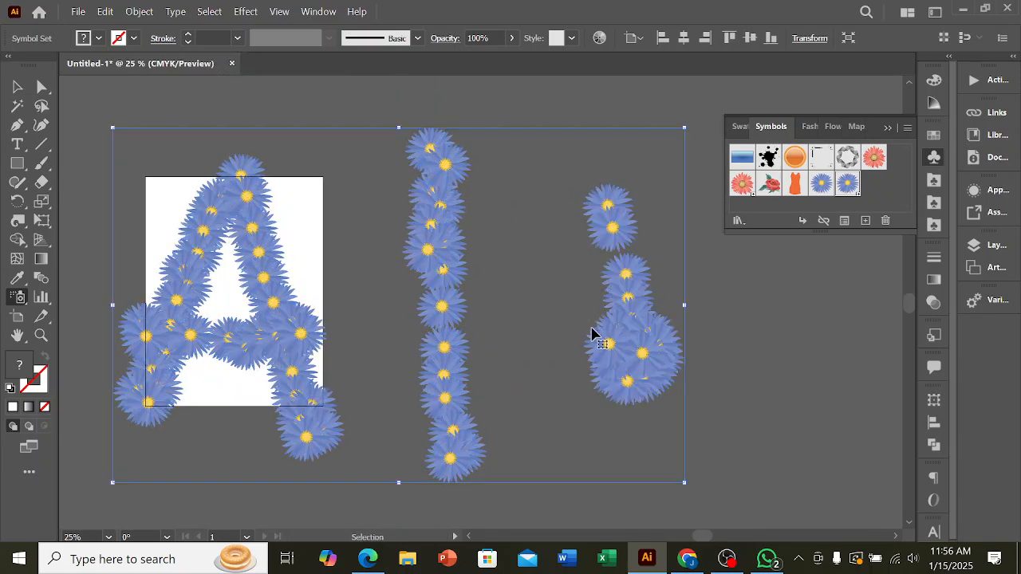
{"action": "key", "text": "ctrl+z"}
Spray a small cluster of overlapping blue flowers in short bursts to the right of the stem.
{"action": "left_click", "coordinate": [603, 267]}
{"action": "scroll", "coordinate": [622, 292], "scroll_direction": "up", "scroll_amount": 3}
{"action": "left_click", "coordinate": [611, 289]}
{"action": "left_click", "coordinate": [566, 293]}
{"action": "left_click_drag", "start_coordinate": [545, 283], "coordinate": [523, 221]}
{"action": "left_click", "coordinate": [523, 216]}
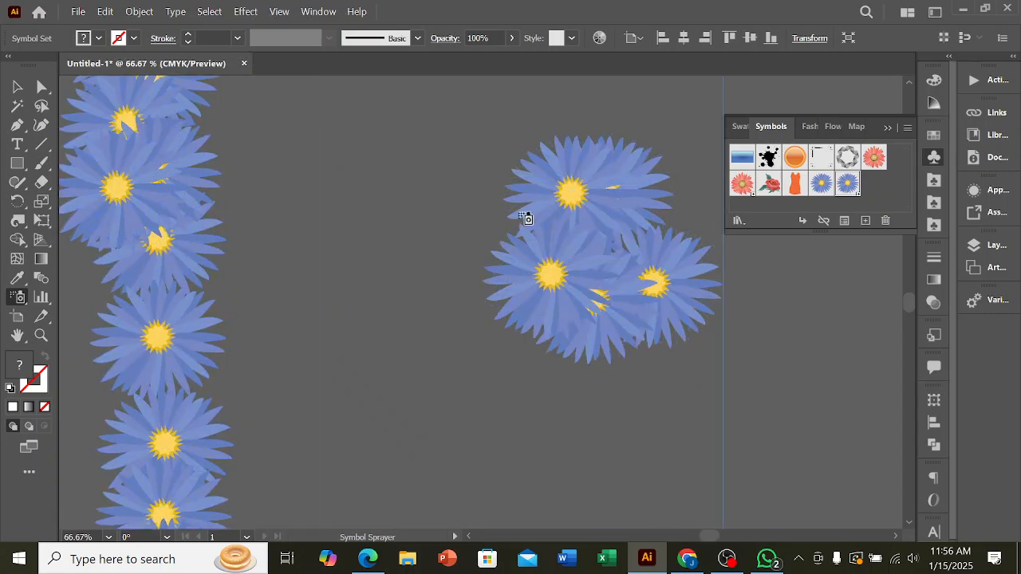
{"action": "left_click", "coordinate": [678, 219]}
Spray one more flower patch below and right of the cluster, and delete the whole symbol set including the letter A.
{"action": "scroll", "coordinate": [537, 241], "scroll_direction": "down", "scroll_amount": 5}
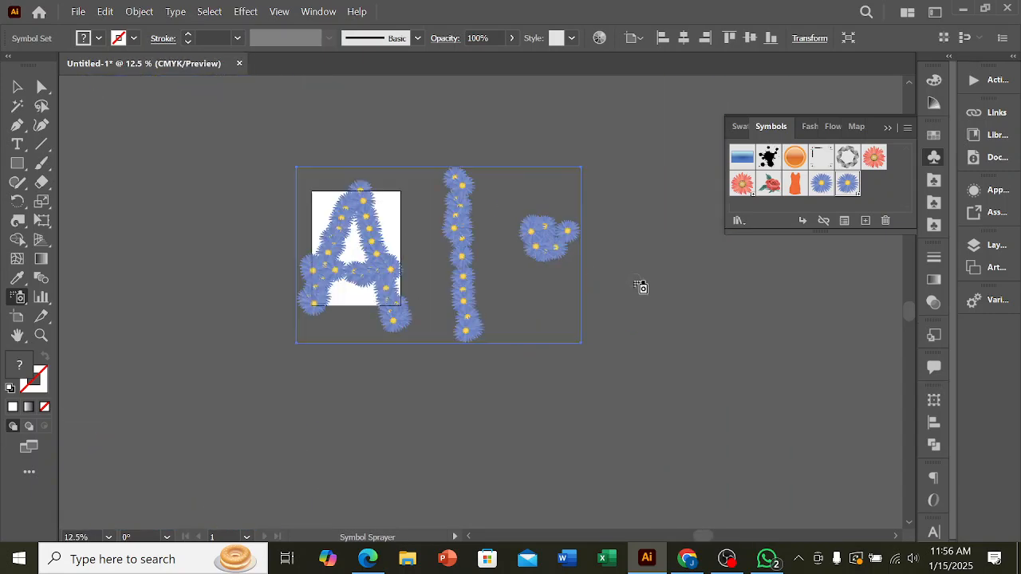
{"action": "scroll", "coordinate": [620, 307], "scroll_direction": "up", "scroll_amount": 4}
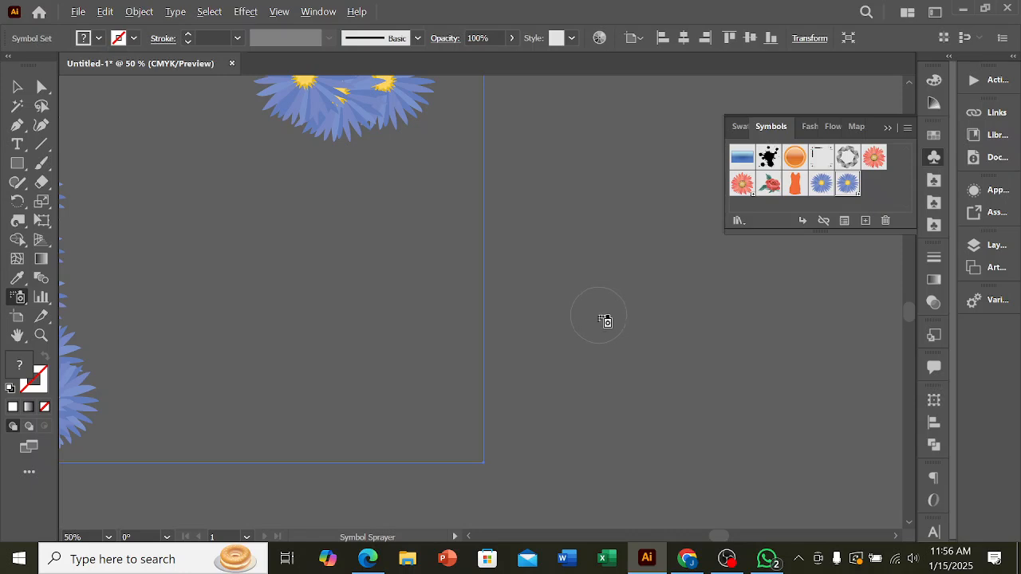
{"action": "left_click_drag", "start_coordinate": [606, 300], "coordinate": [641, 359]}
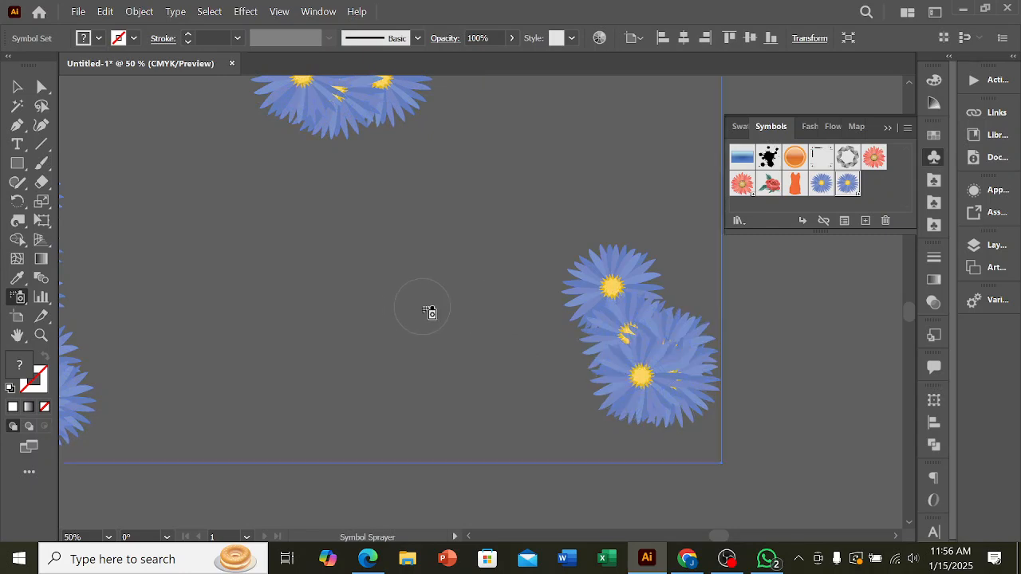
{"action": "scroll", "coordinate": [411, 298], "scroll_direction": "down", "scroll_amount": 4}
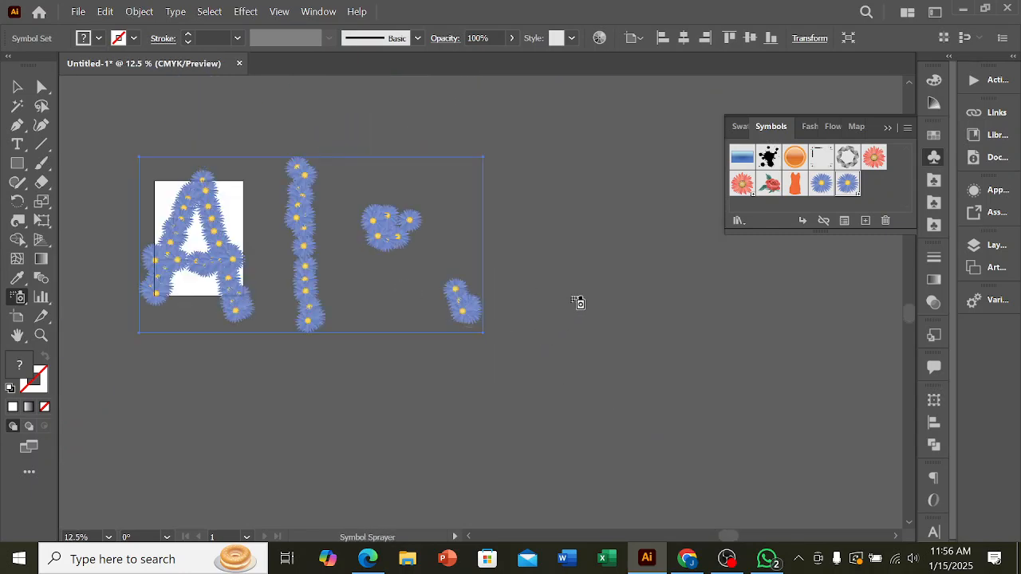
{"action": "key", "text": "Delete"}
Spray a dense cluster of blue flowers on the empty canvas beside the artboard and delete it.
{"action": "scroll", "coordinate": [296, 307], "scroll_direction": "up", "scroll_amount": 3}
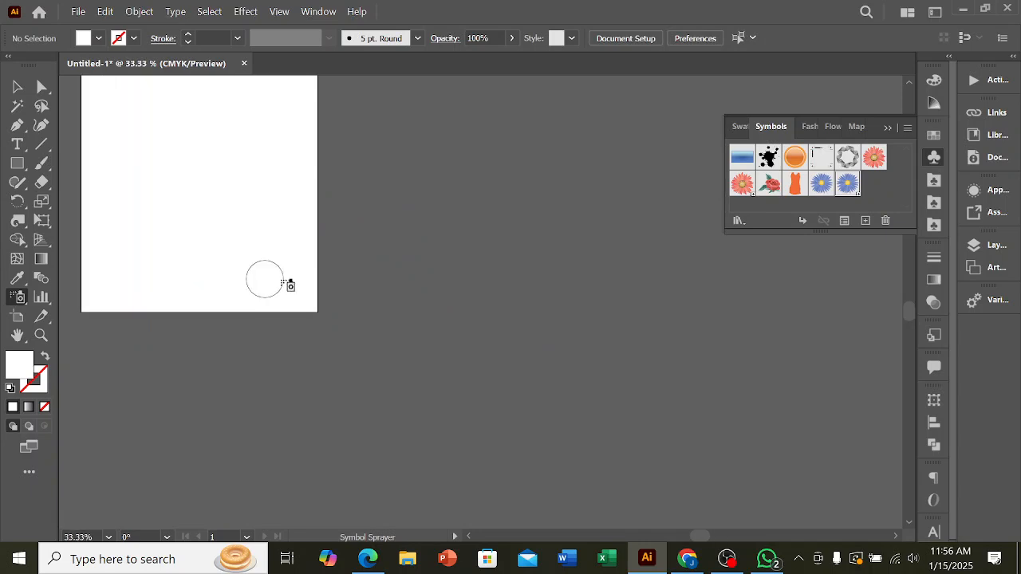
{"action": "left_click", "coordinate": [409, 254]}
{"action": "mouse_move", "coordinate": [487, 272]}
{"action": "left_mouse_down"}
{"action": "mouse_move", "coordinate": [485, 287]}
{"action": "mouse_move", "coordinate": [638, 317]}
{"action": "left_mouse_up"}
{"action": "key", "text": "v"}
{"action": "left_click", "coordinate": [601, 364]}
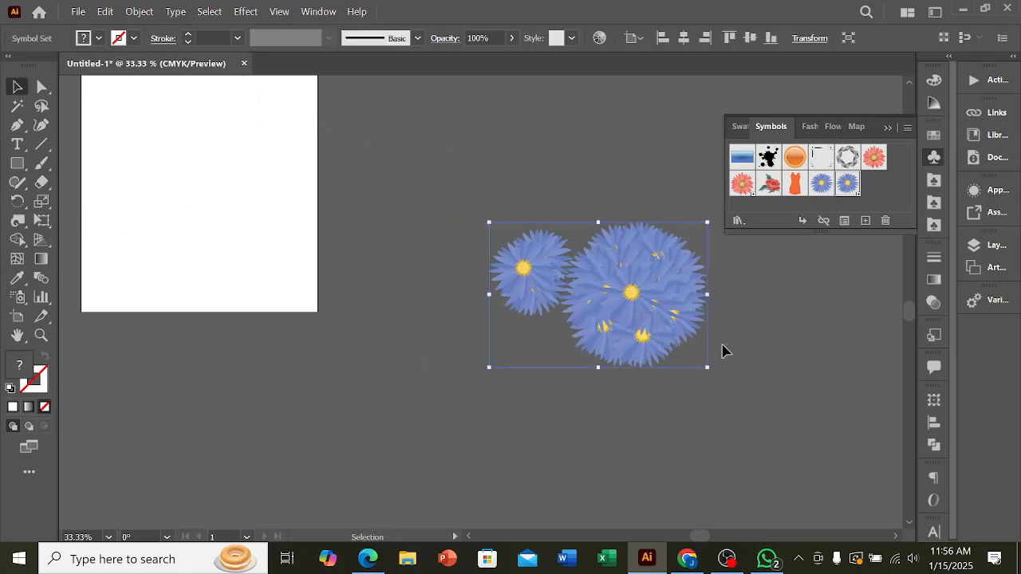
{"action": "key", "text": "Delete"}
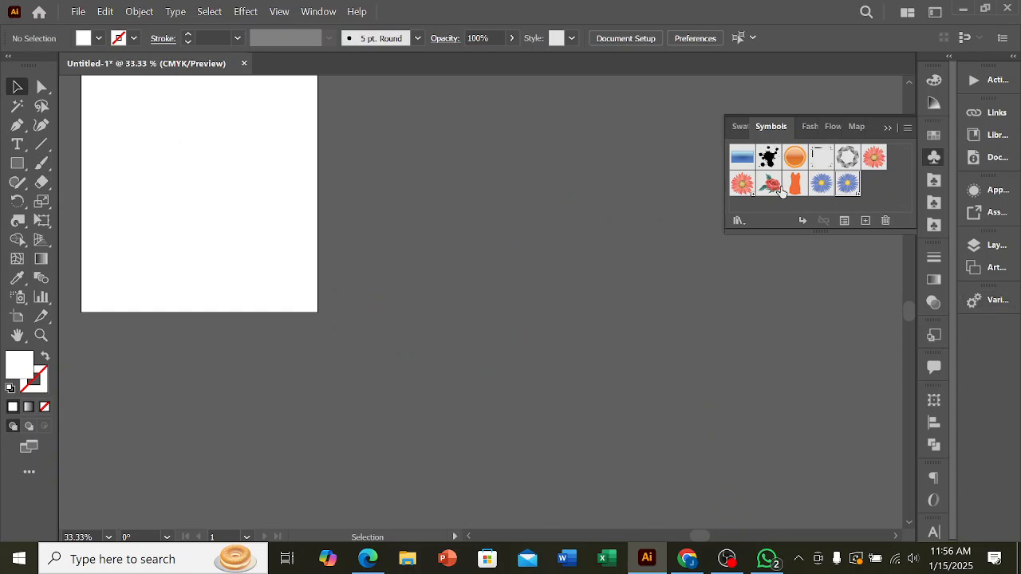
Spray a few roses from the rose symbol around the artboard's lower-right corner with the Symbol Sprayer.
{"action": "left_click", "coordinate": [17, 297]}
{"action": "left_click", "coordinate": [277, 298]}
{"action": "scroll", "coordinate": [283, 316], "scroll_direction": "up", "scroll_amount": 4}
{"action": "left_click", "coordinate": [482, 254]}
{"action": "left_click", "coordinate": [377, 270]}
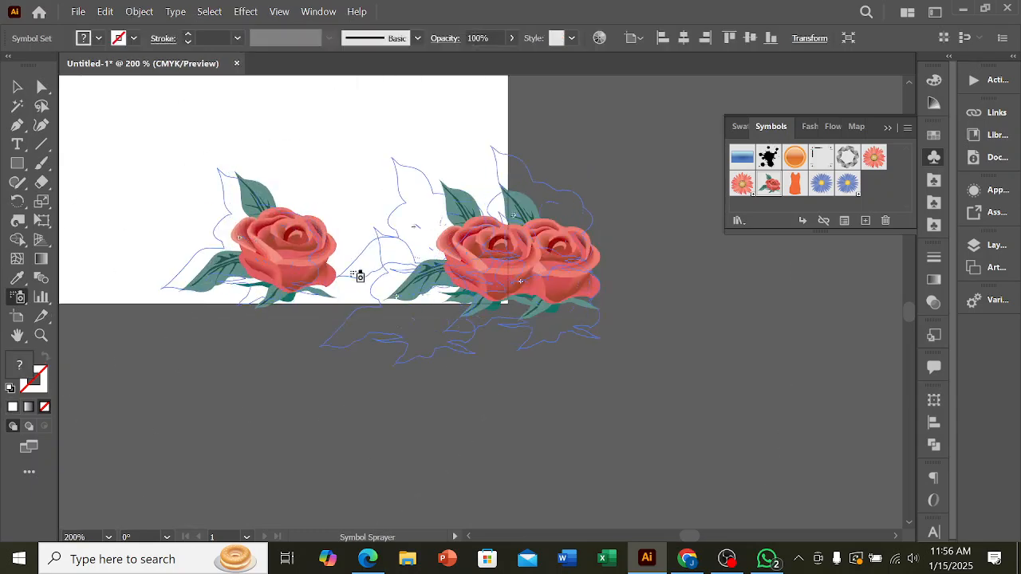
Spray more roses in an arch with a crossbar over the artboard's lower edge, and delete the rose symbol set.
{"action": "scroll", "coordinate": [351, 276], "scroll_direction": "down", "scroll_amount": 3}
{"action": "mouse_move", "coordinate": [335, 268]}
{"action": "left_mouse_down"}
{"action": "mouse_move", "coordinate": [296, 184]}
{"action": "mouse_move", "coordinate": [190, 290]}
{"action": "left_mouse_up"}
{"action": "left_click", "coordinate": [495, 254]}
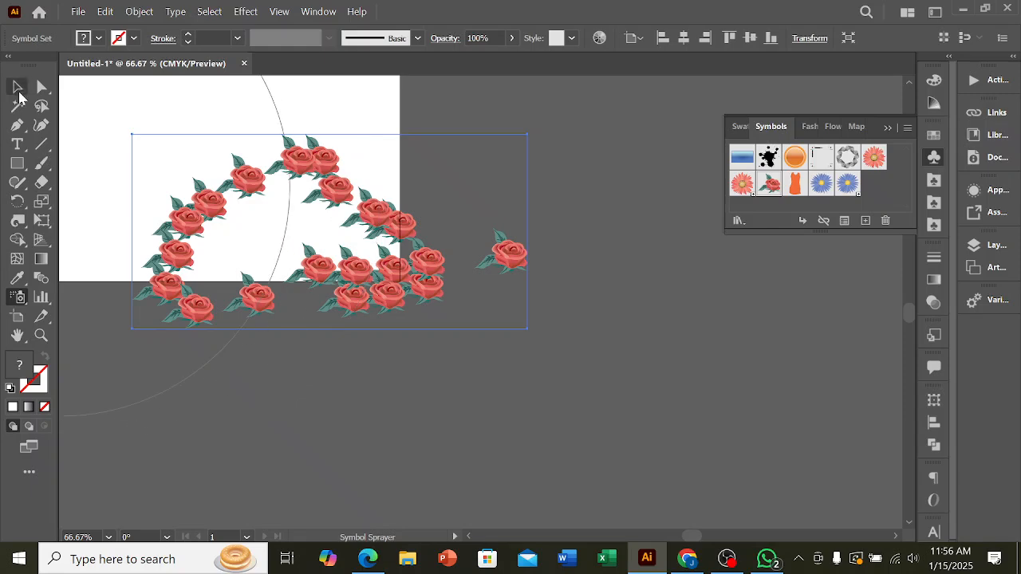
{"action": "left_click", "coordinate": [18, 87]}
{"action": "key", "text": "Delete"}
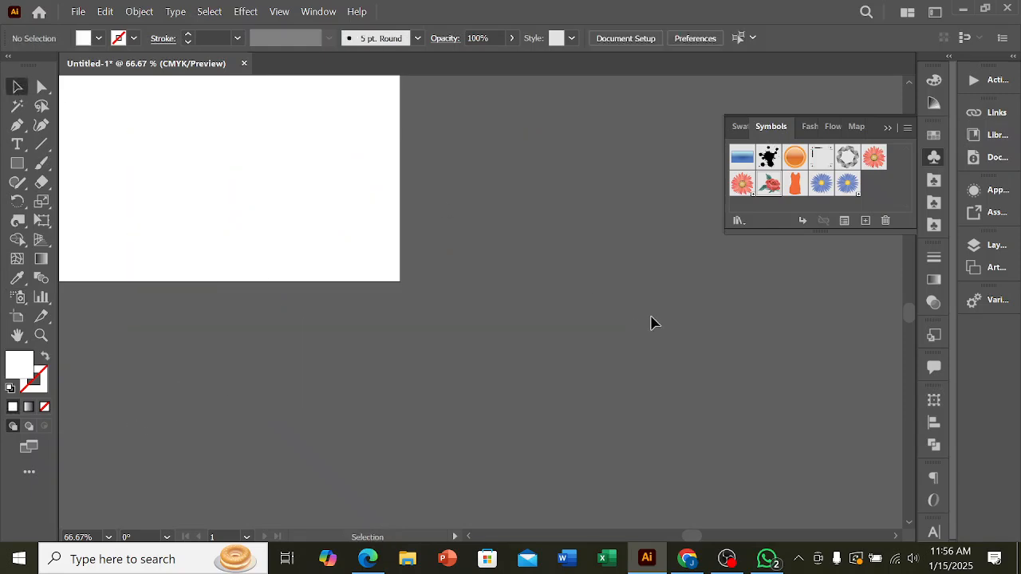